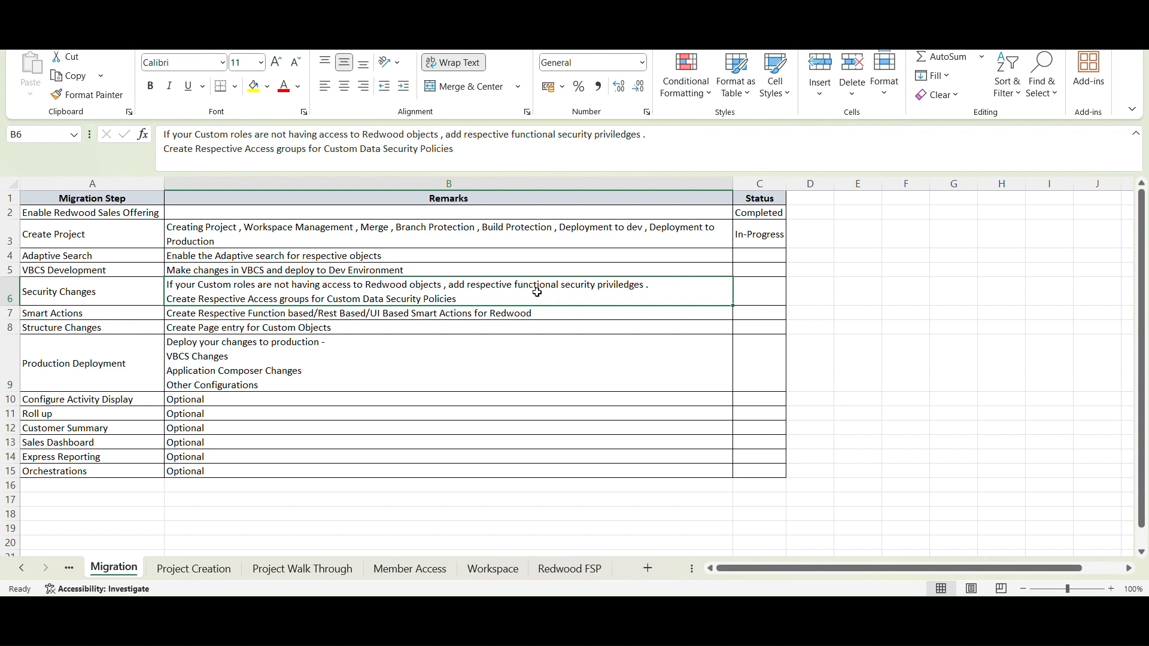
Step: Review the migration steps and then the Redwood FSP sheet listing Digital Sales privilege names and codes
click(105, 289)
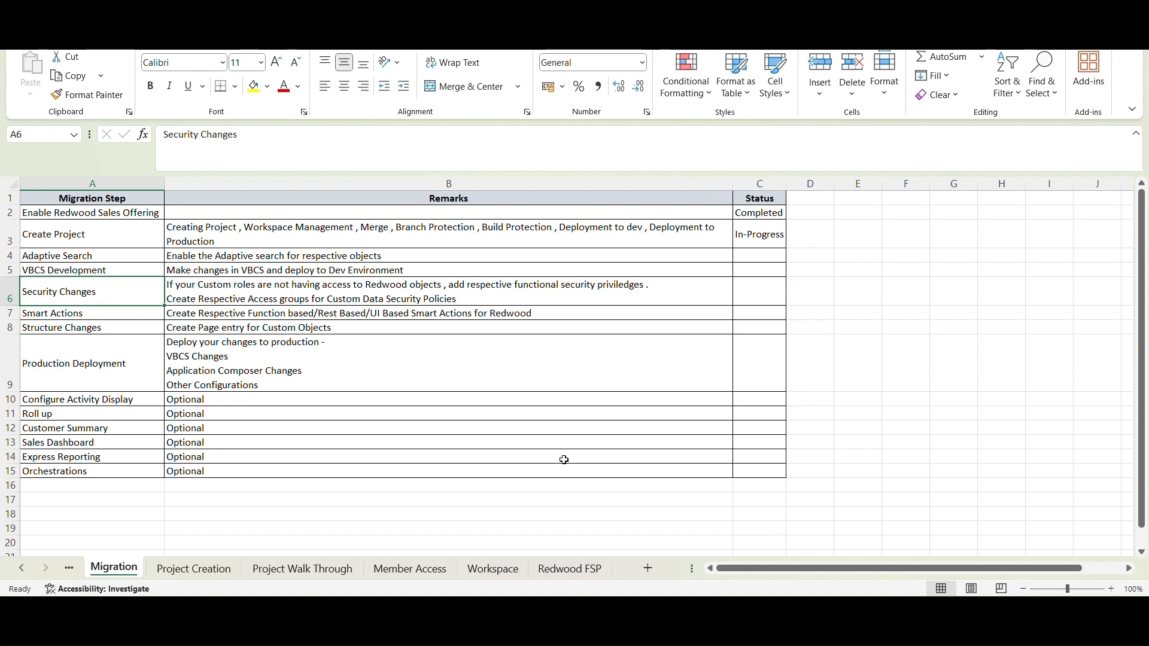
click(572, 569)
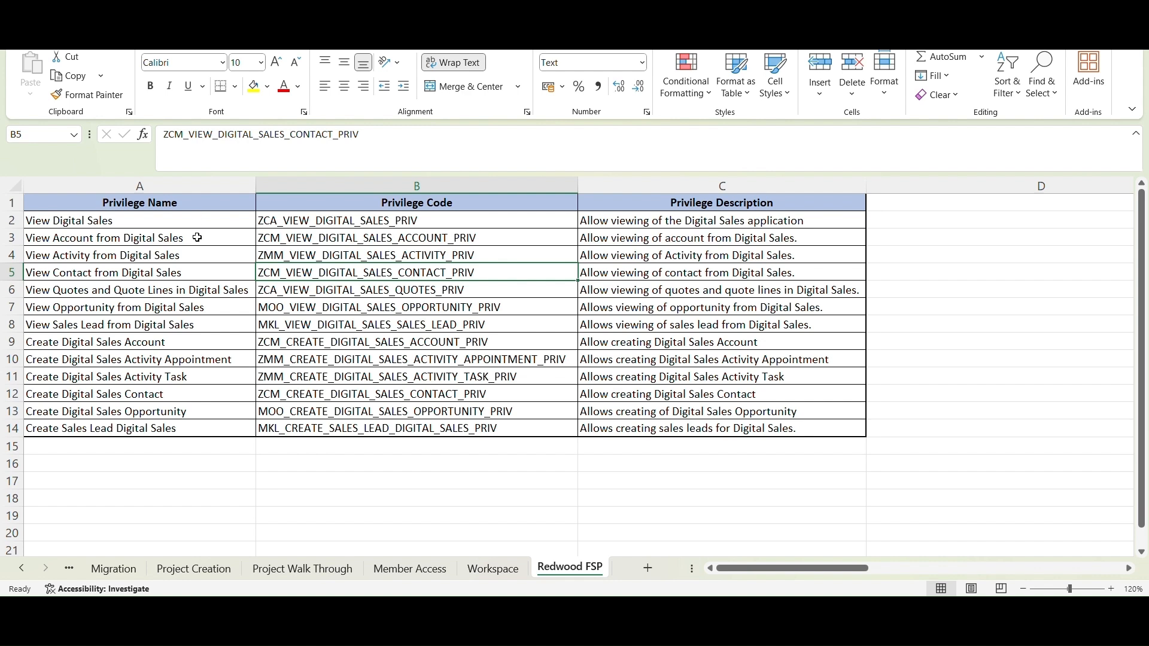
click(198, 237)
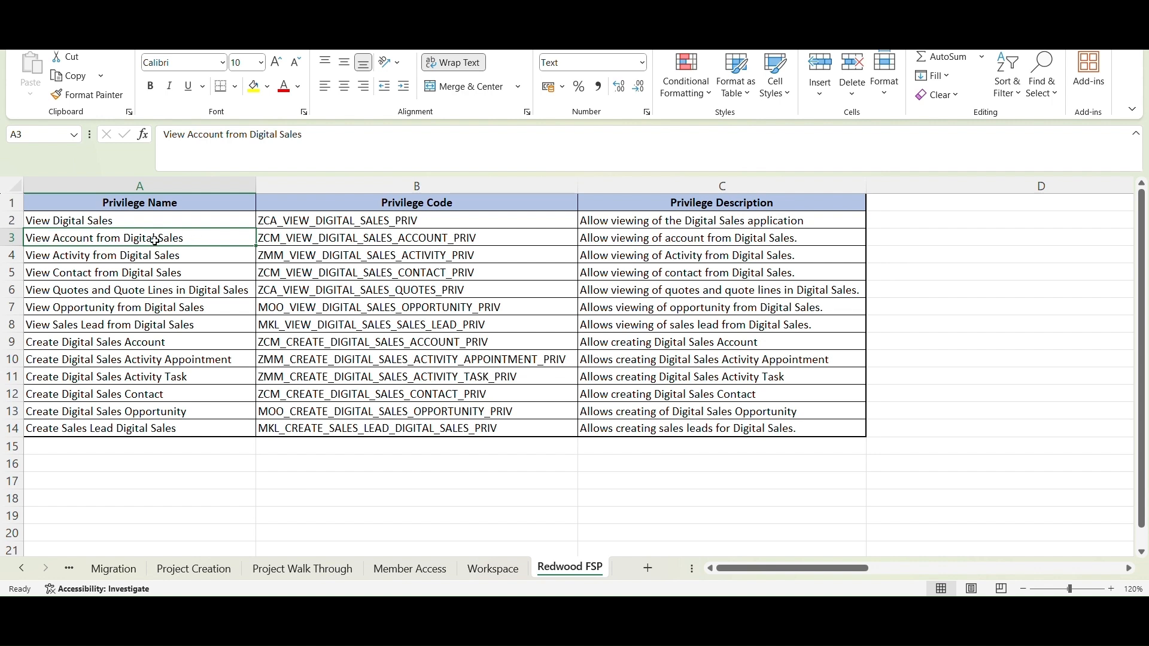
Step: Switch to the browser and open the Redwood Sales tab on the Oracle home page
click(801, 615)
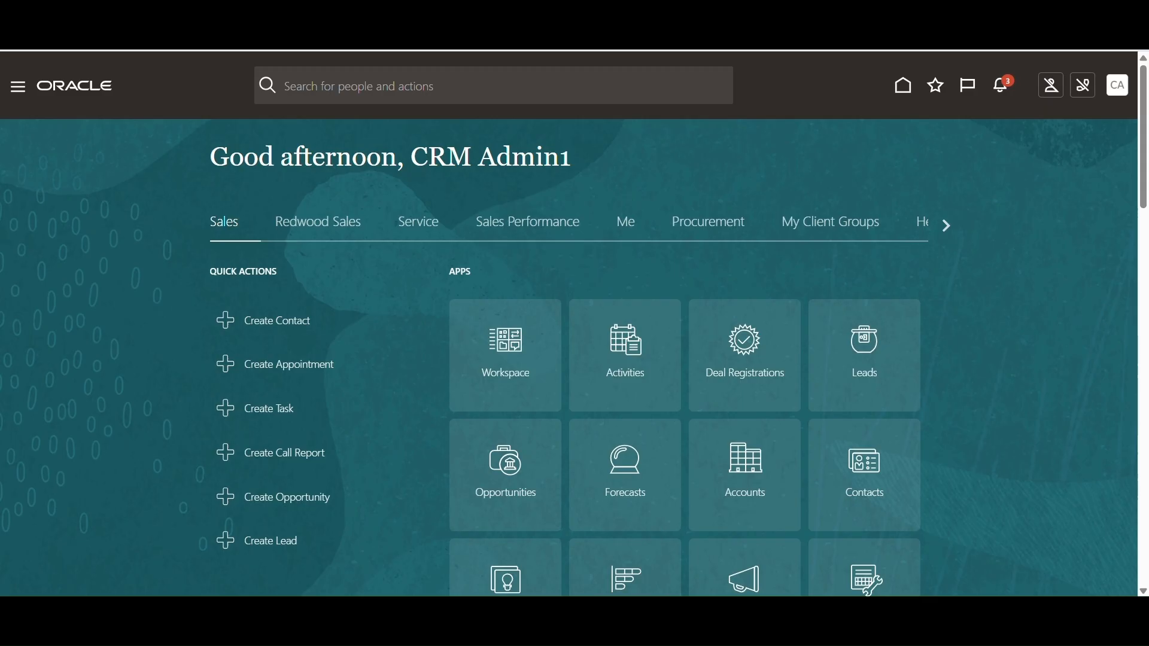
click(312, 228)
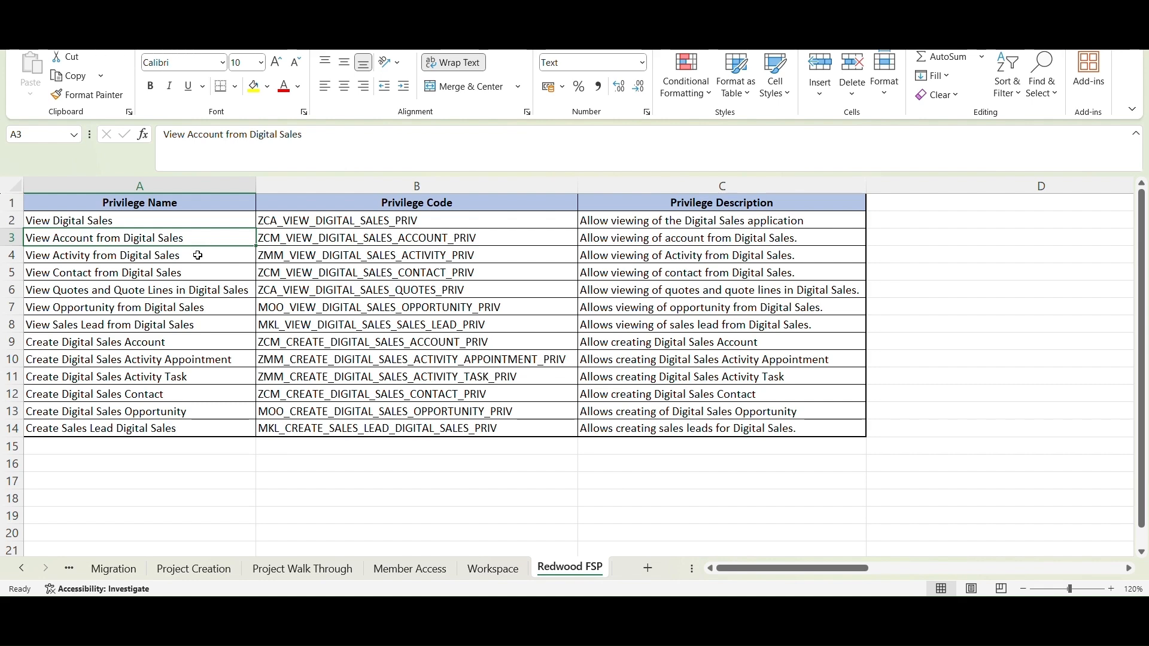
Step: Review the view and create privileges listed on the Redwood FSP sheet
click(161, 271)
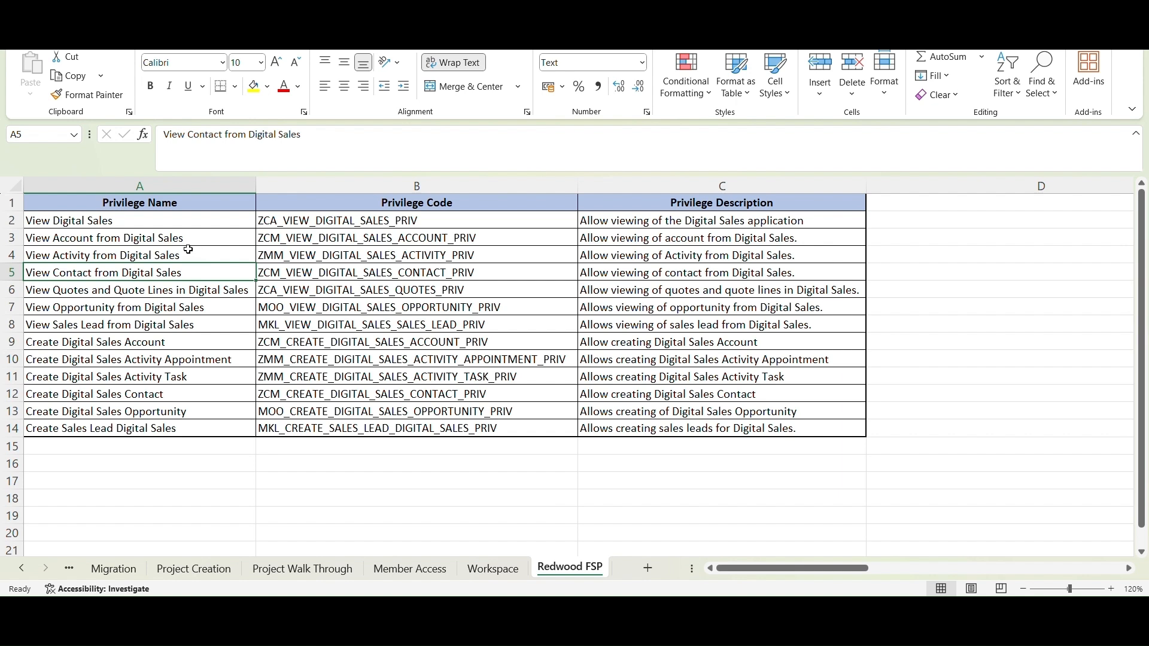
click(177, 239)
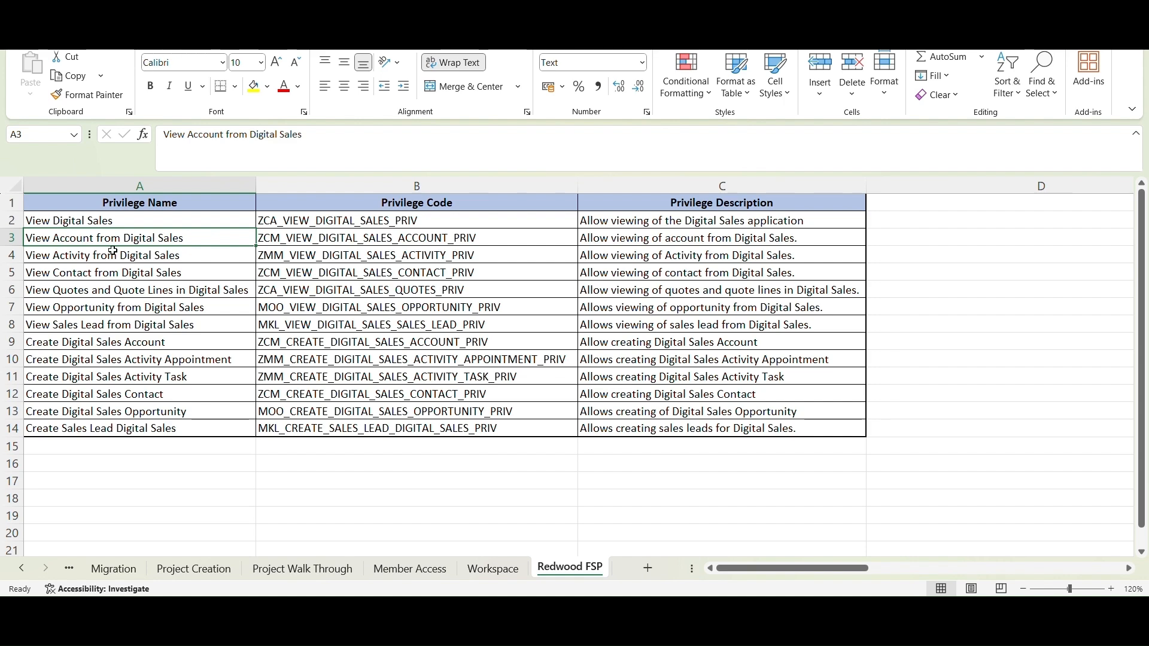
click(80, 216)
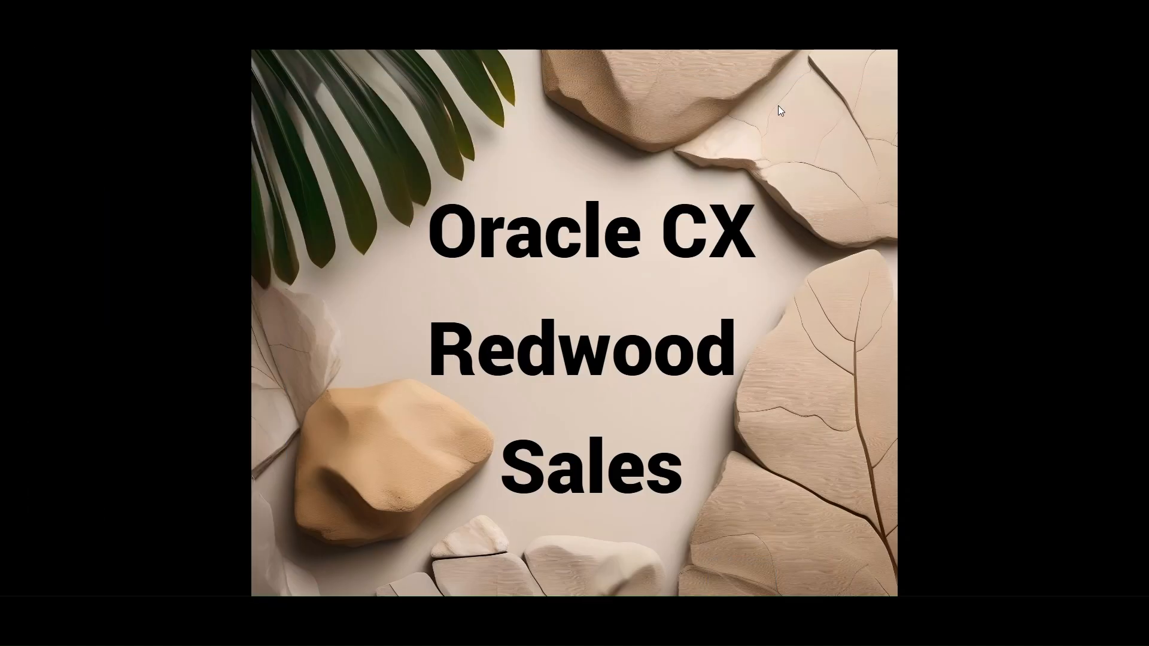
key(alt+Tab)
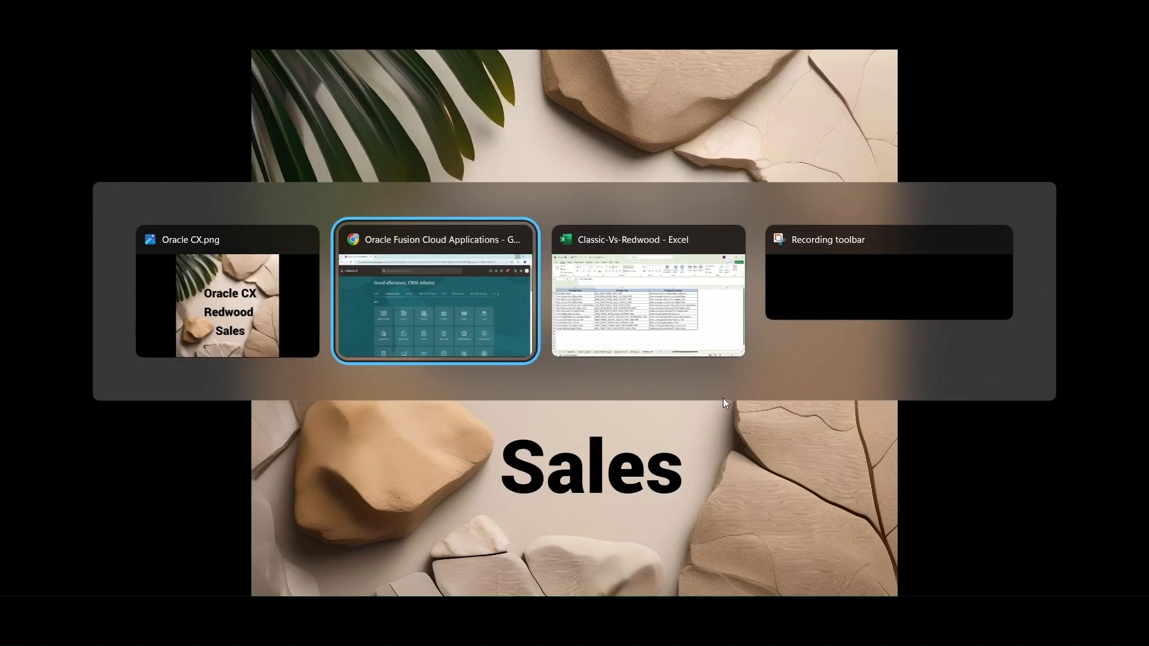
key(alt+Tab)
key(Tab)
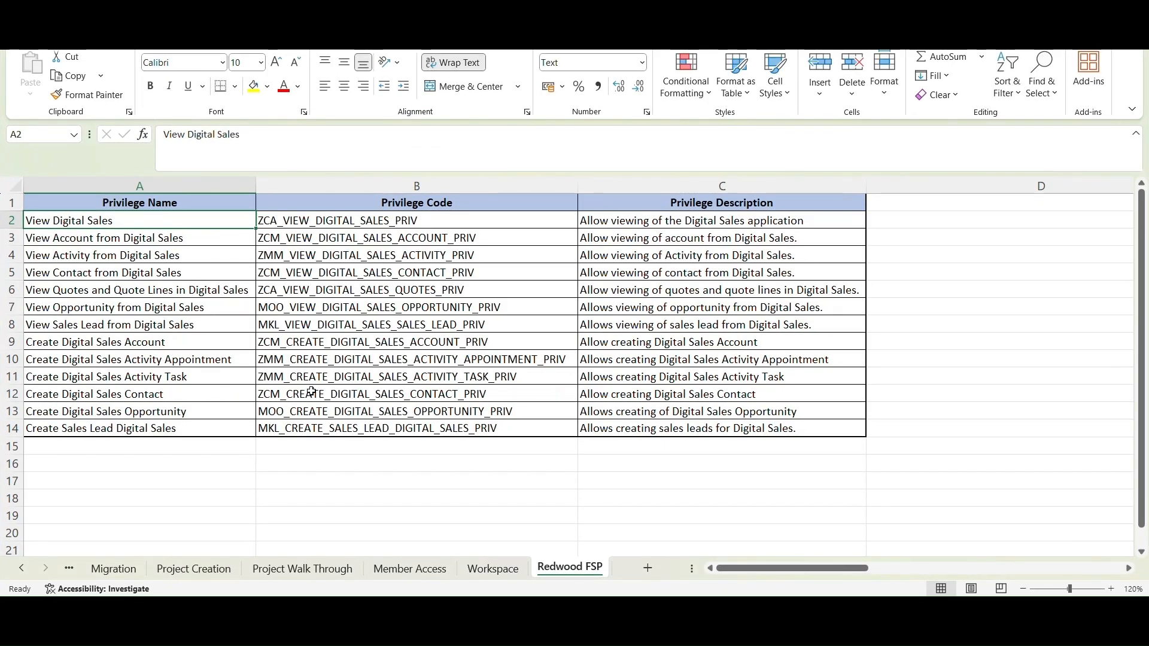
click(121, 338)
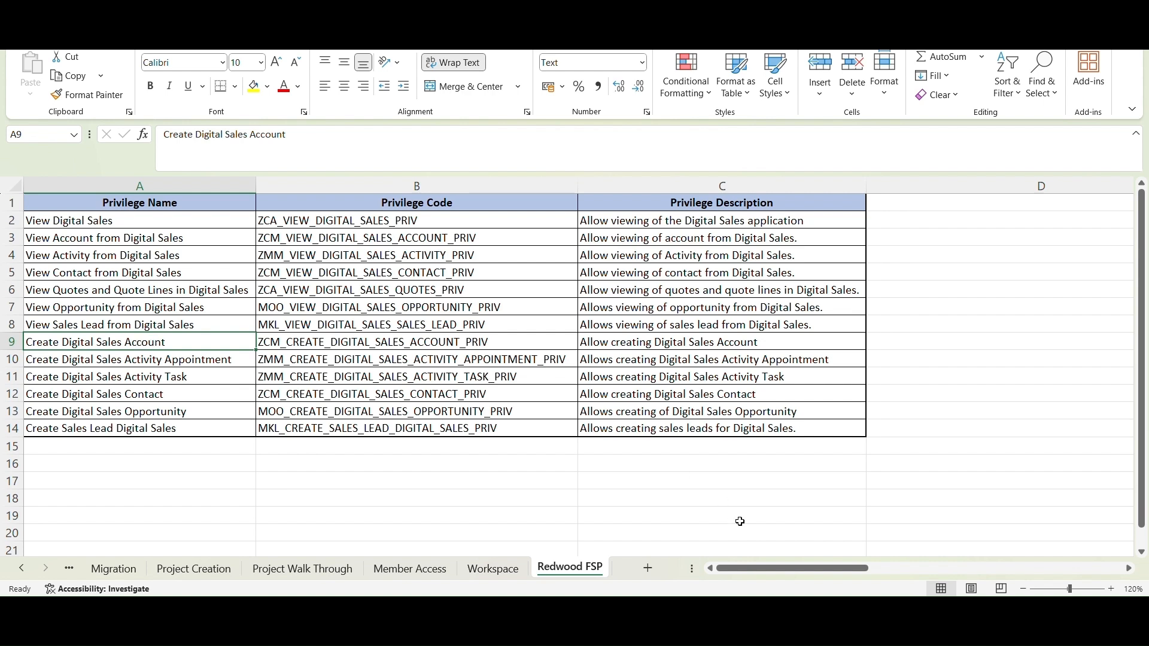
Step: Open the Accounts app from the Redwood Sales home page
click(733, 619)
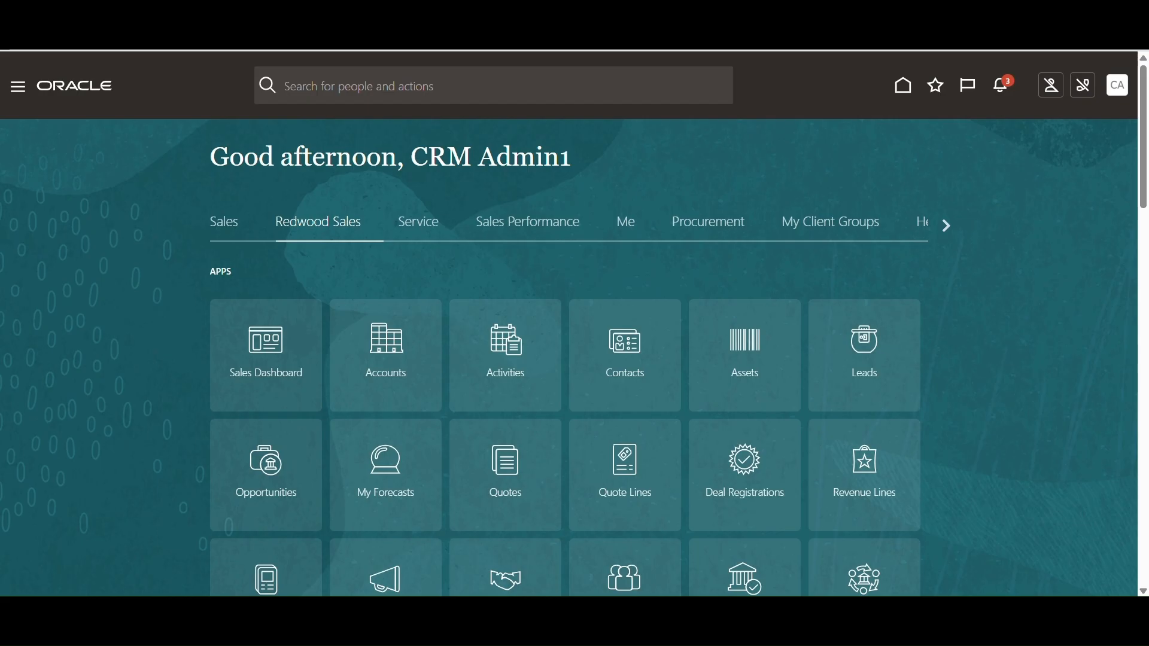
click(396, 333)
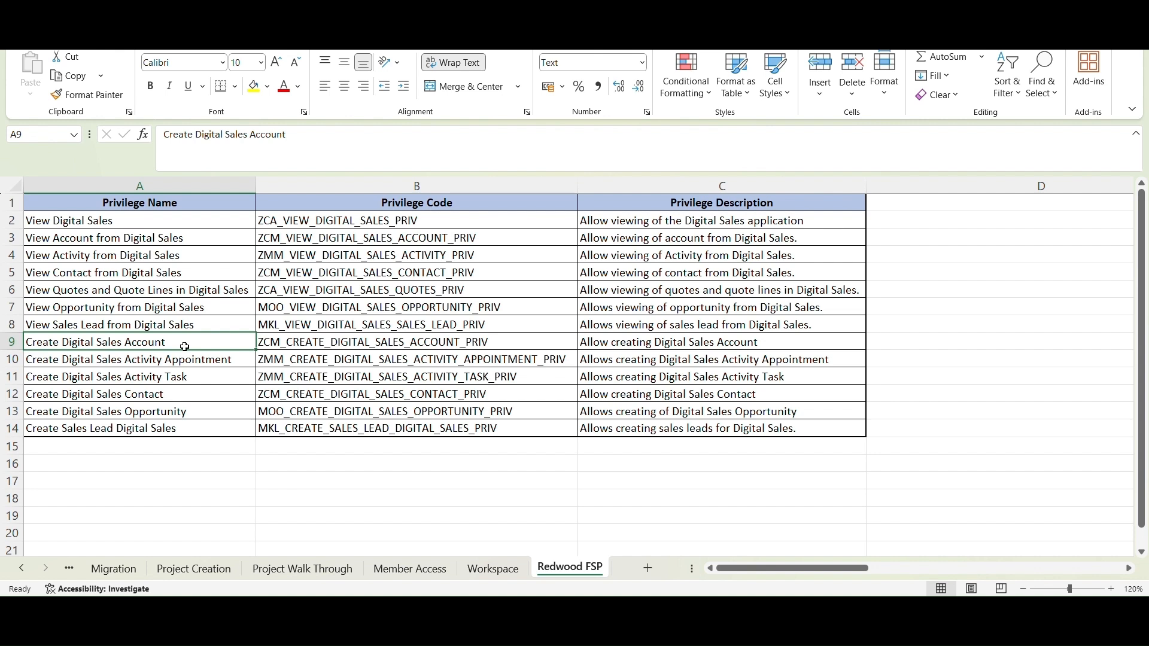
click(172, 216)
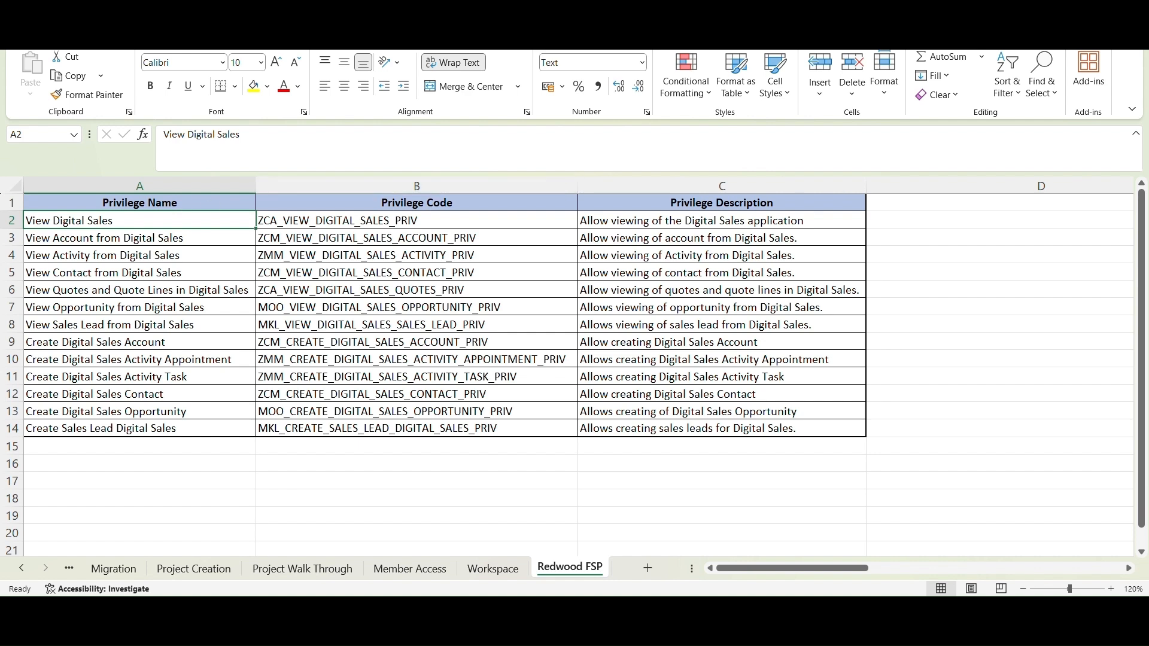
click(721, 562)
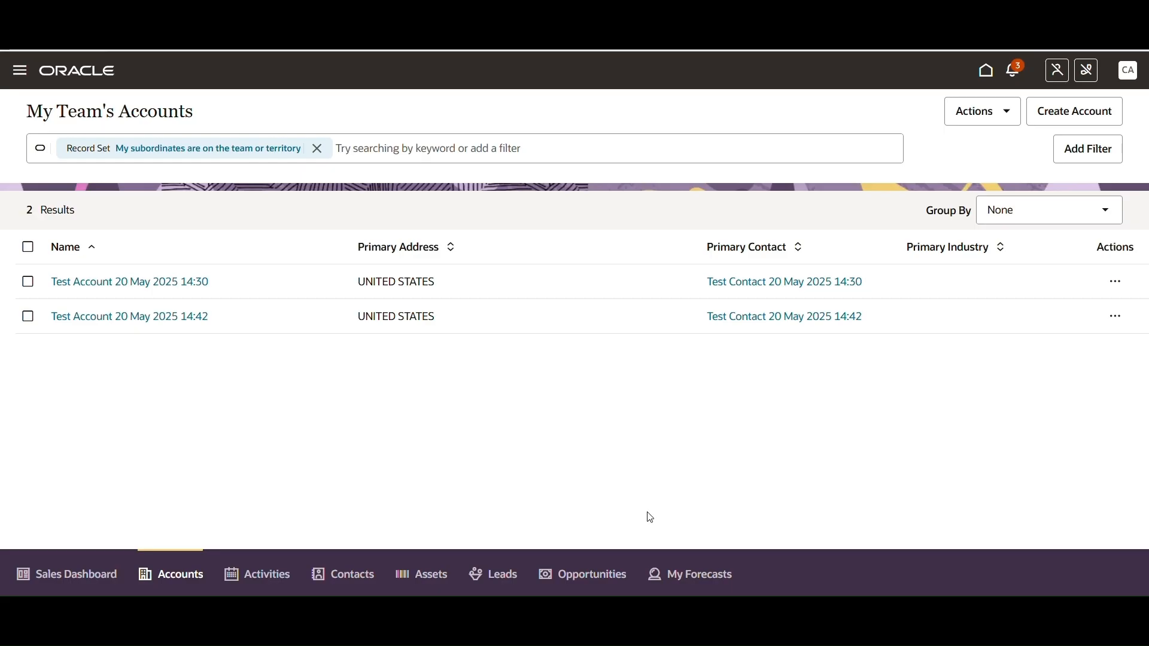
Step: Open the Security Console from the Tools section of the navigator
click(19, 70)
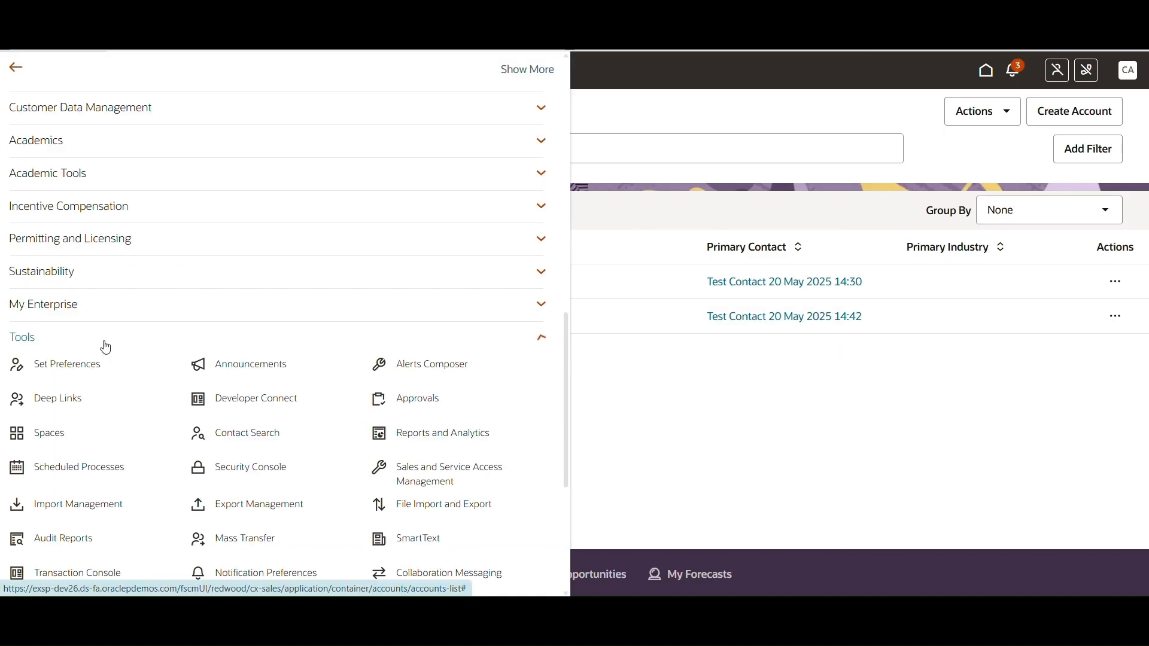
click(243, 476)
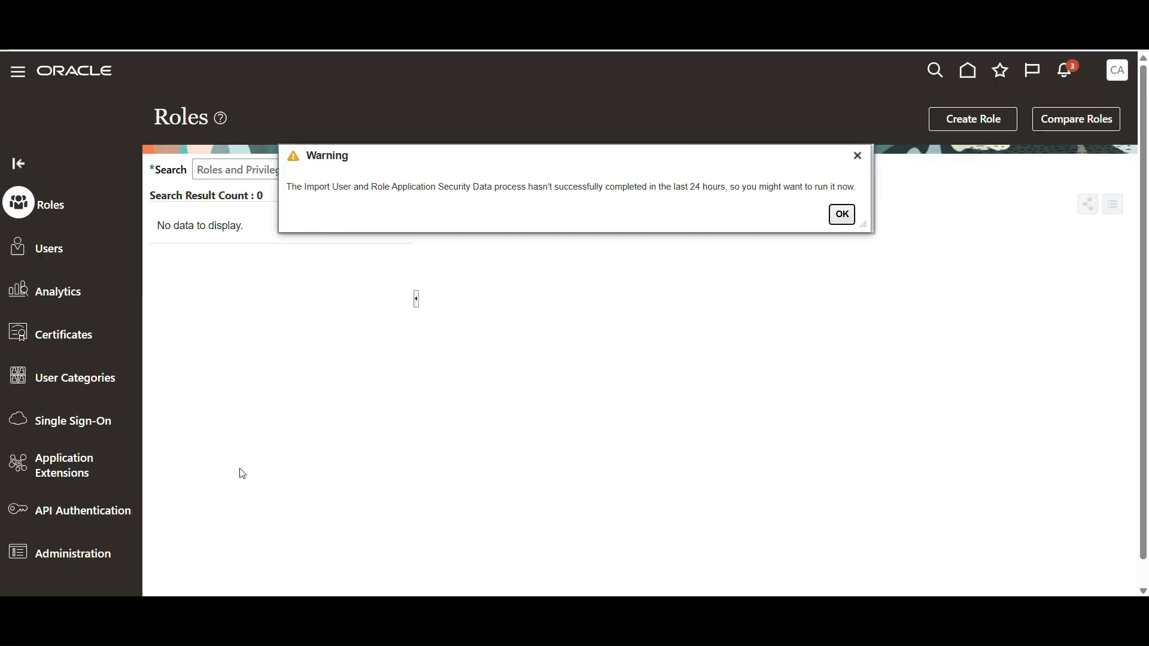
key(Return)
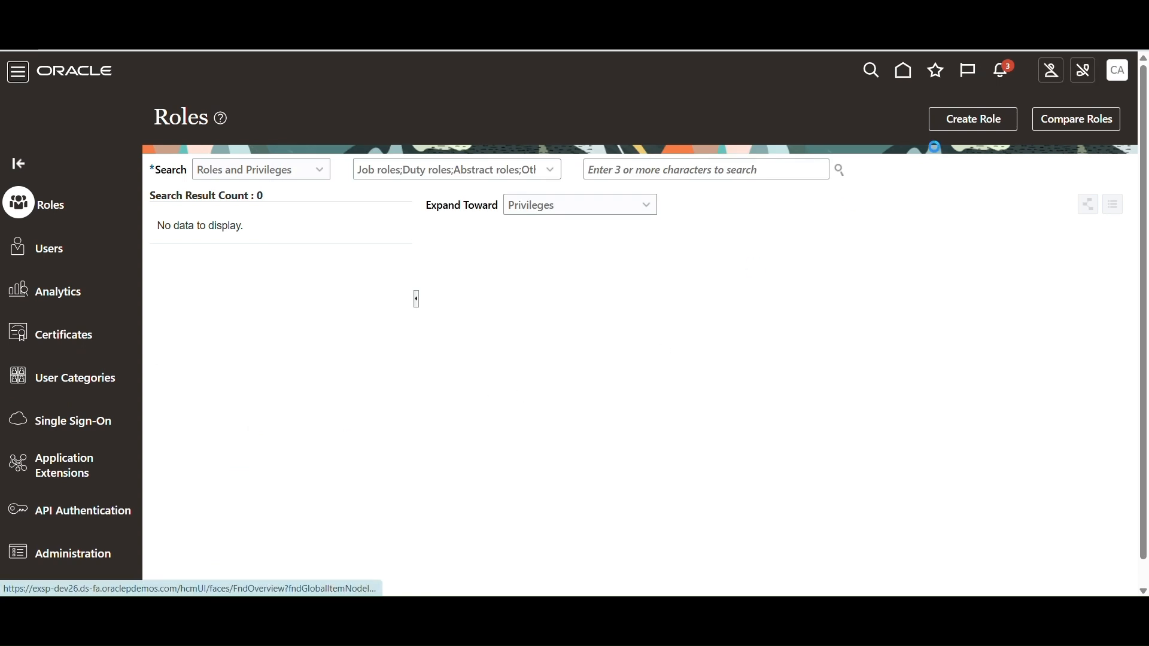
Step: Start creating a new role named Redwood Sales Access Role
click(976, 117)
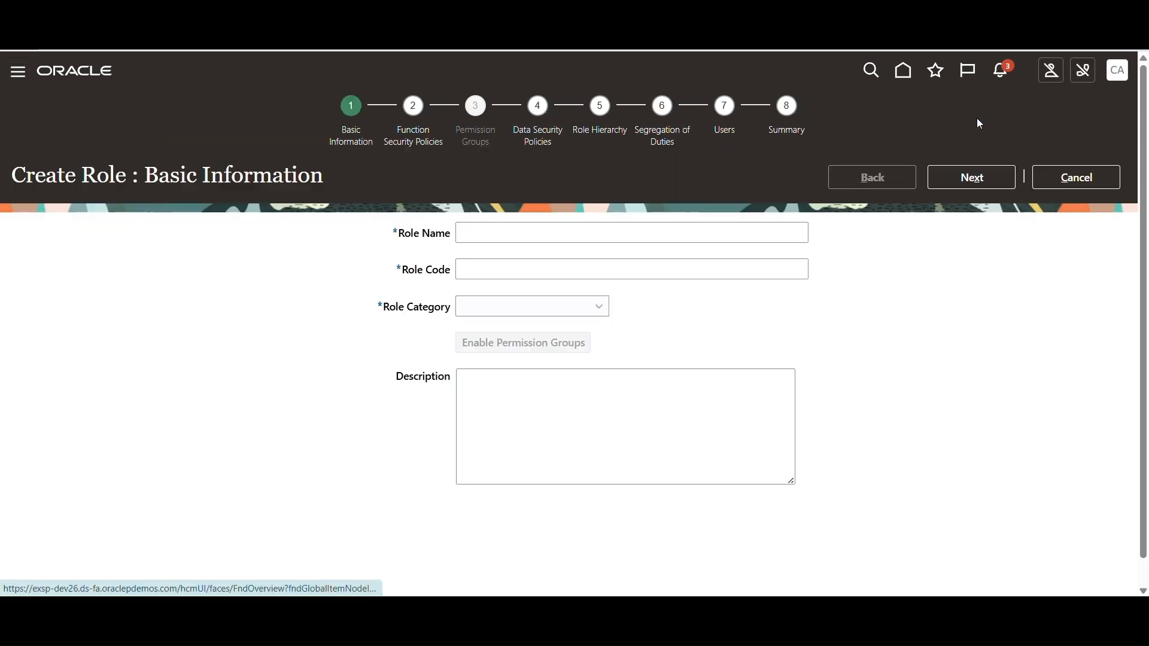
click(481, 231)
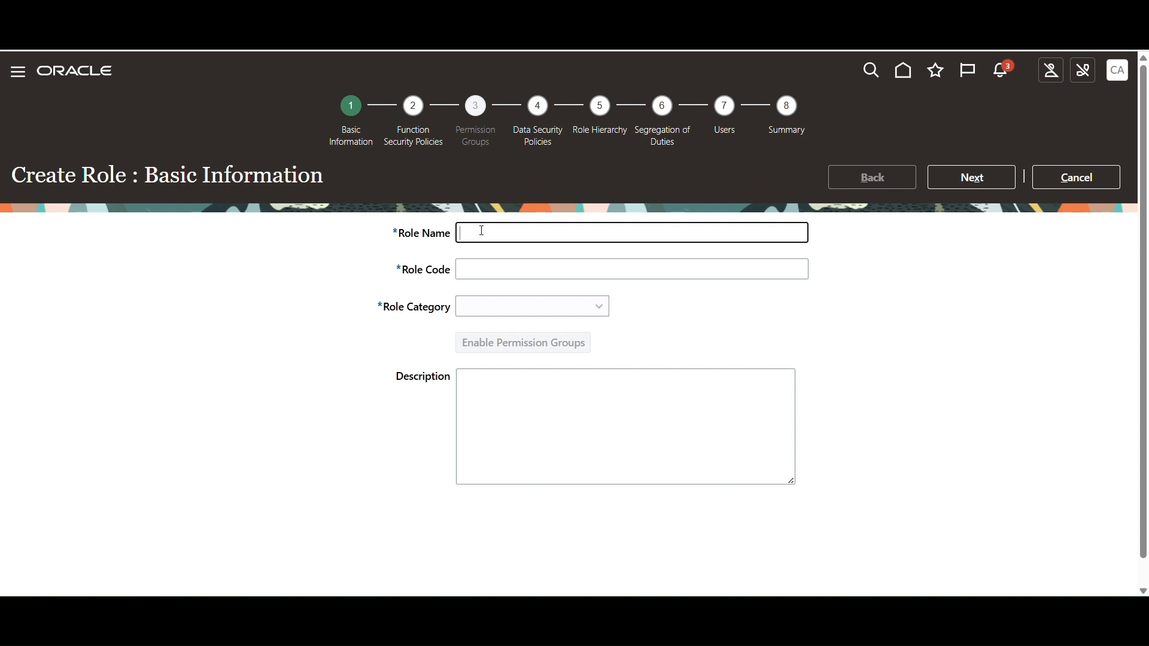
text(Redwood Sales Access Role)
Step: Set the role code to REDWOOD_SALES_ACCESS_ROLE and the role category to CRM - Job Roles
click(499, 279)
text(REDWOOD)
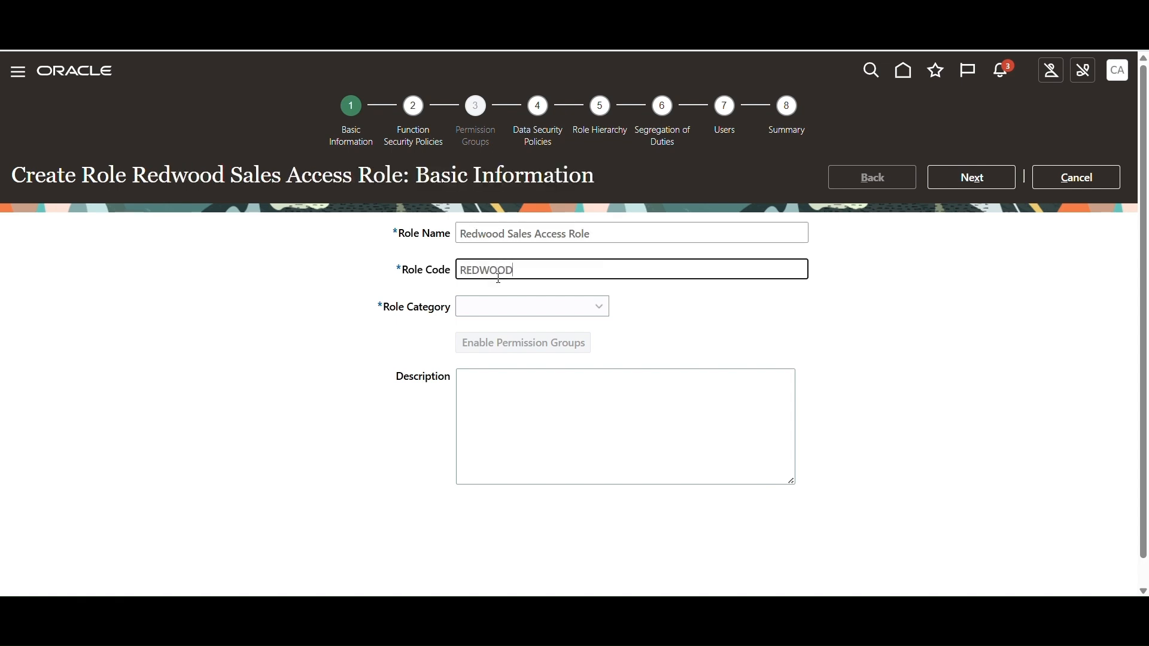
text(_SALES_ACCESS_ROLE)
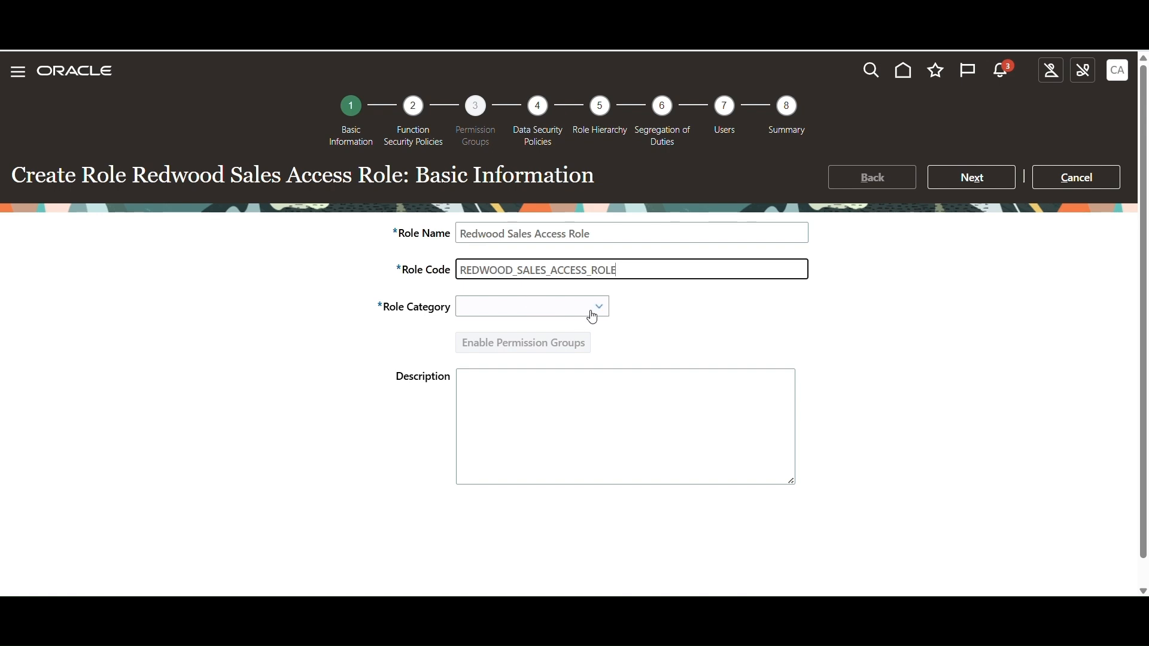
click(593, 318)
scroll(542, 461, down, 3)
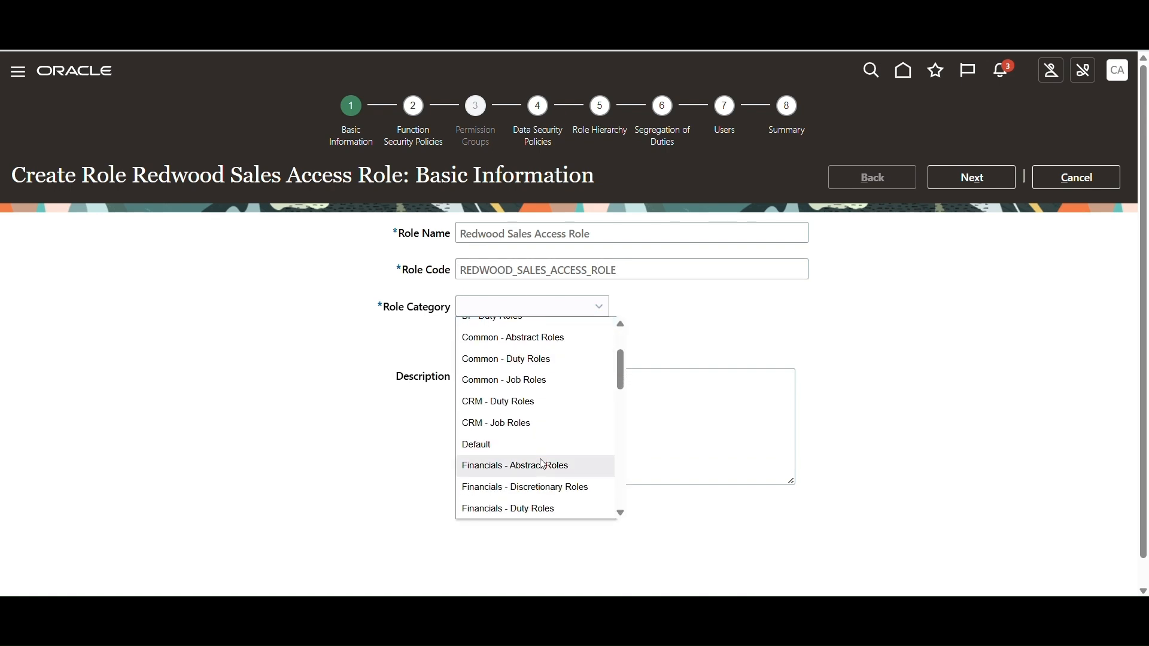
click(513, 425)
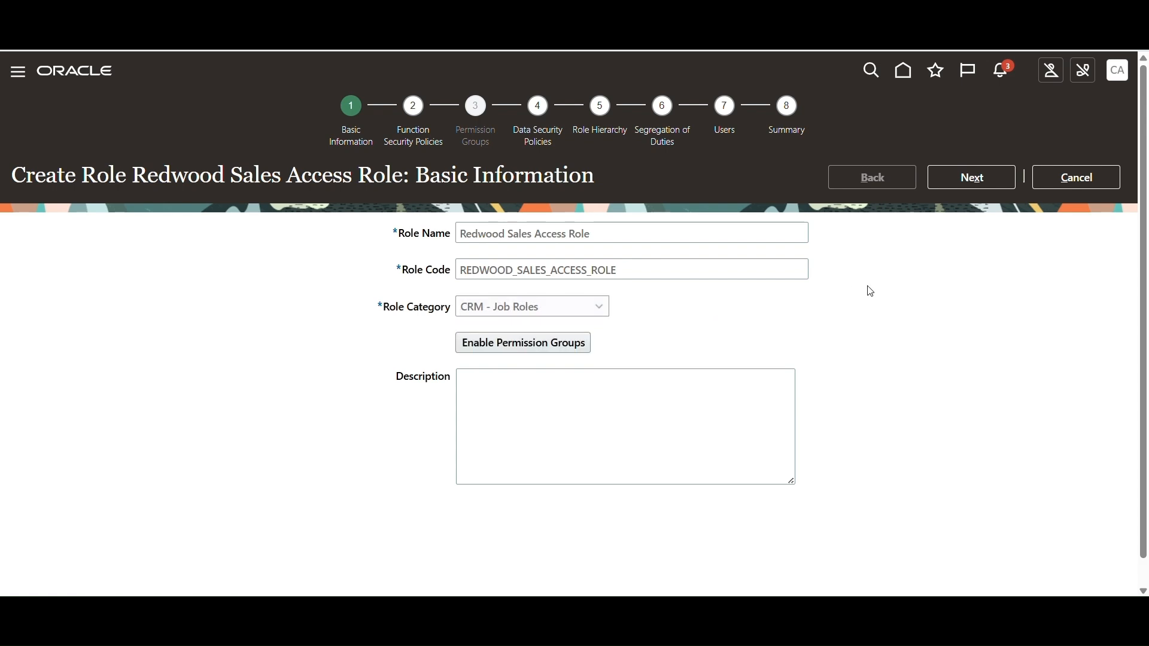
Step: Continue to function security policies and add the privilege ZCM_VIEW_DIGITAL_SALES_ACCOUNT_PRIV, copying its code from the spreadsheet
click(969, 175)
click(94, 270)
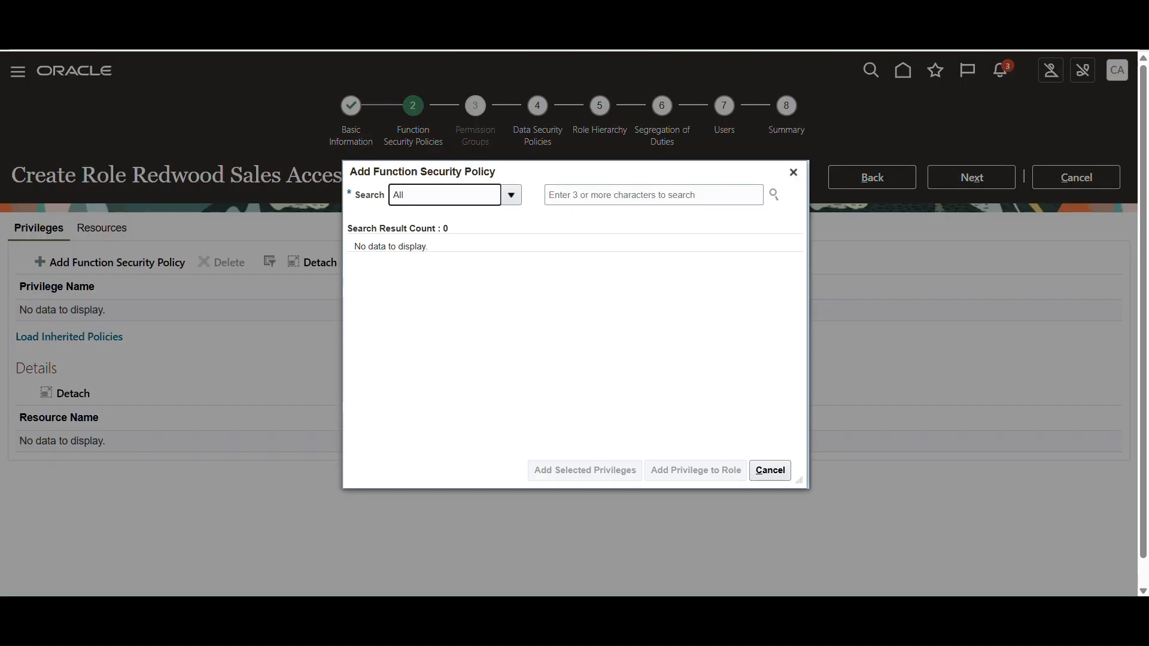
key(alt+Tab)
click(301, 238)
key(ctrl+c)
key(alt+Tab)
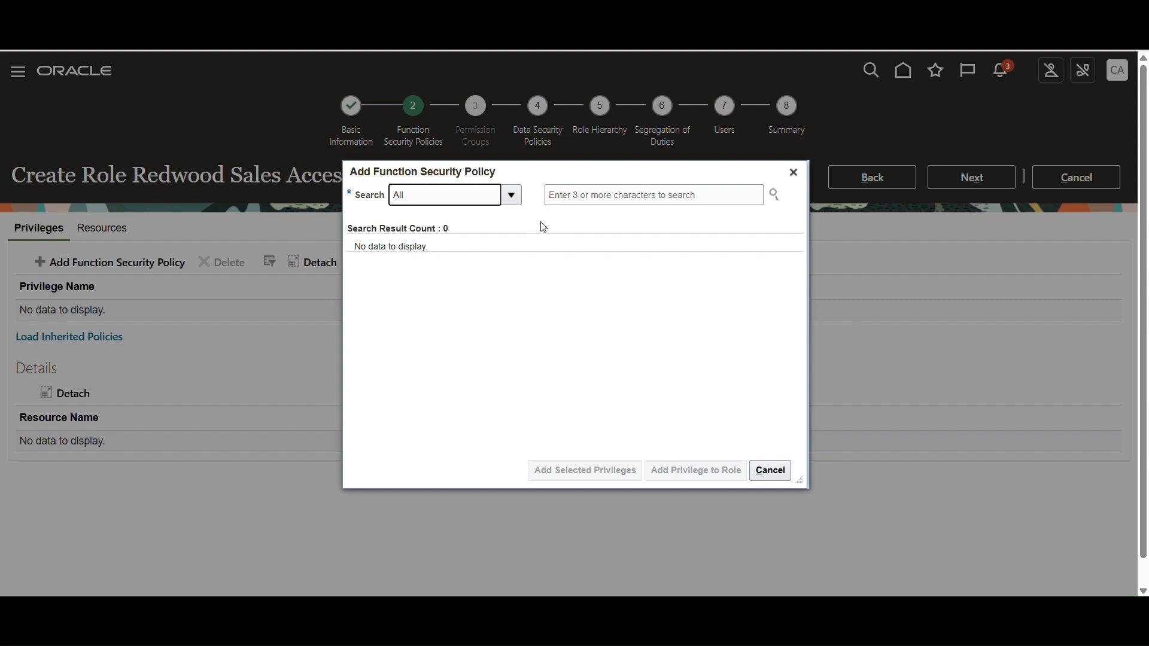
click(577, 196)
key(ctrl+v)
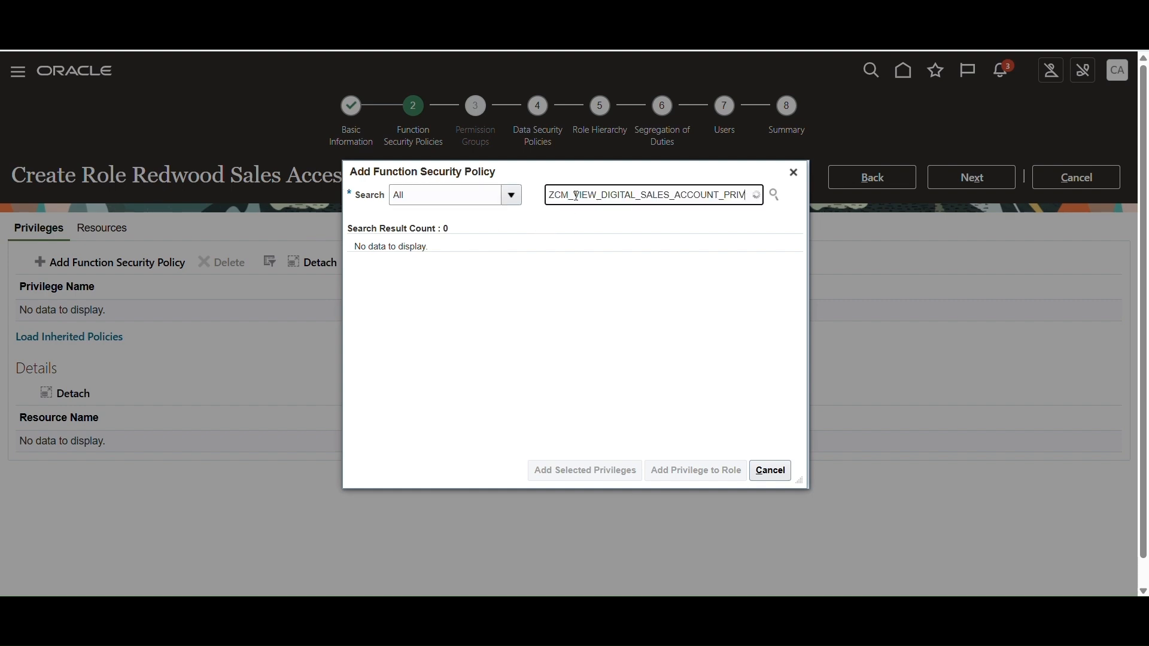
click(621, 248)
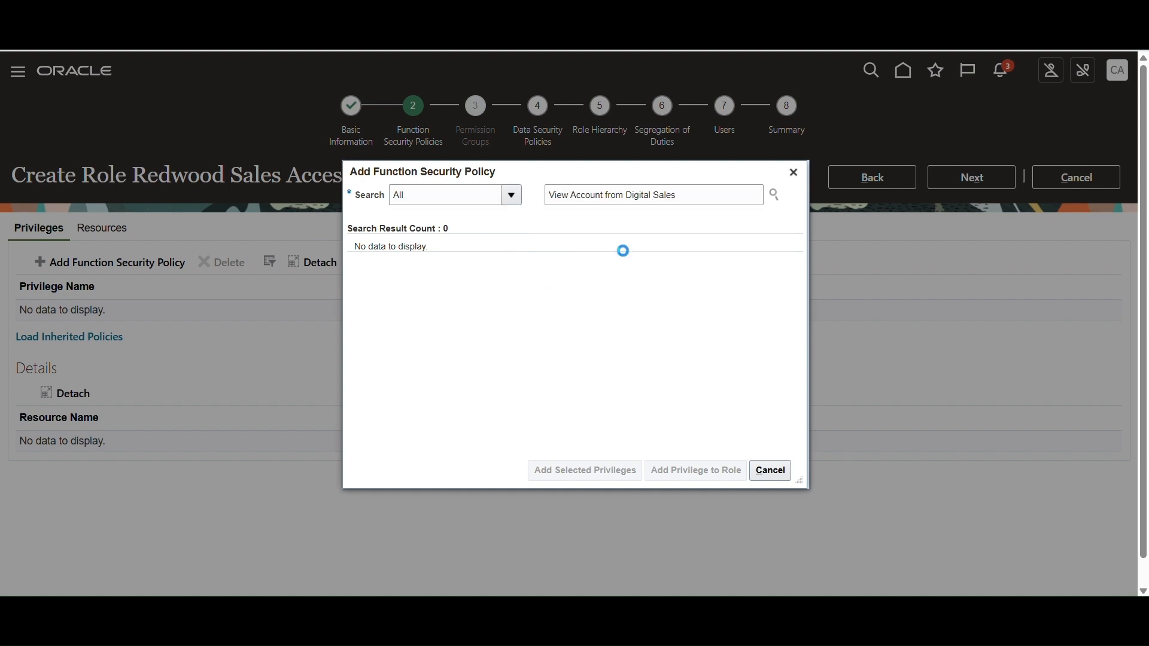
click(681, 469)
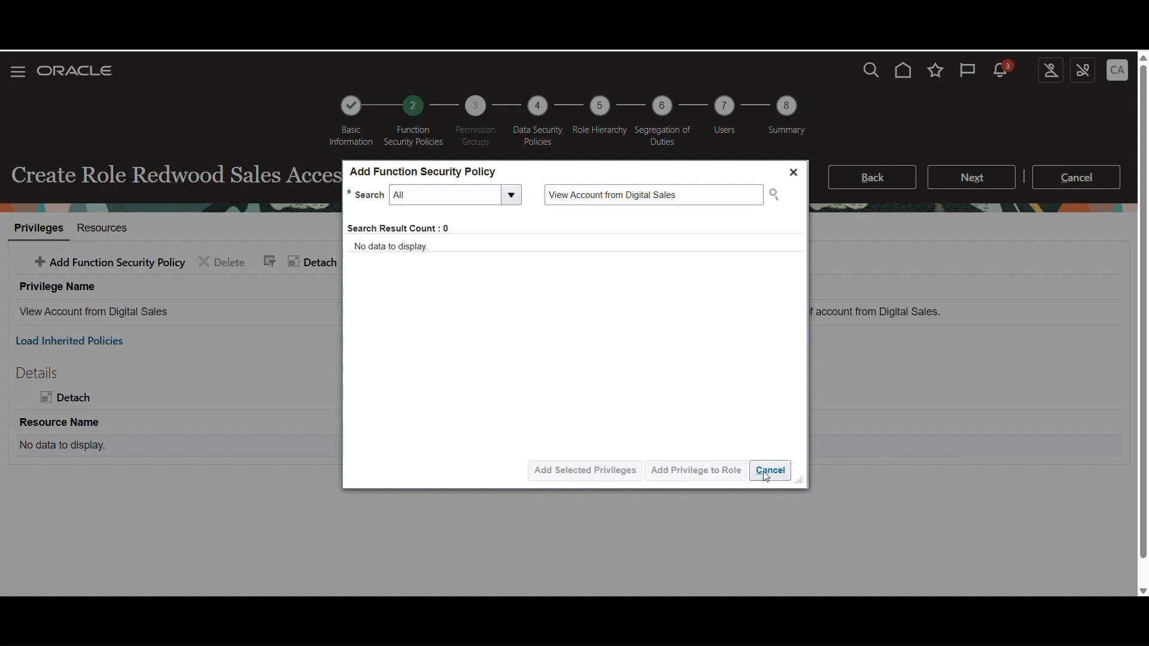
Step: Copy ZMM_VIEW_DIGITAL_SALES_ACTIVITY_PRIV from the spreadsheet and add that privilege to the role as well
key(alt+Tab)
click(385, 256)
key(ctrl+c)
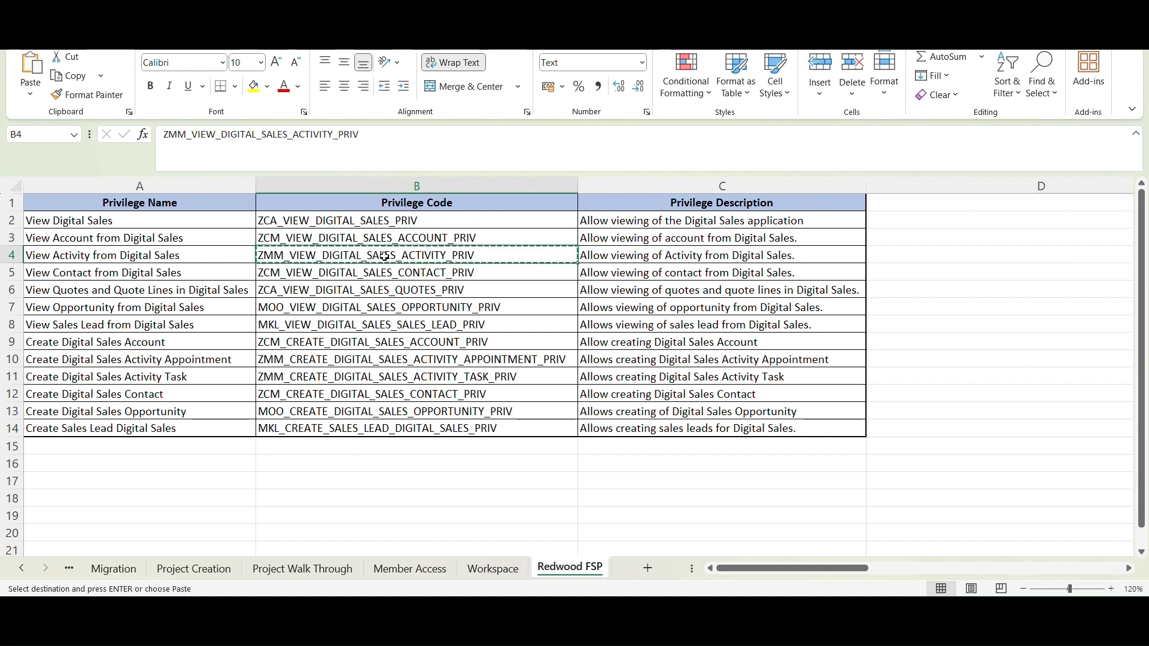
key(alt+Tab)
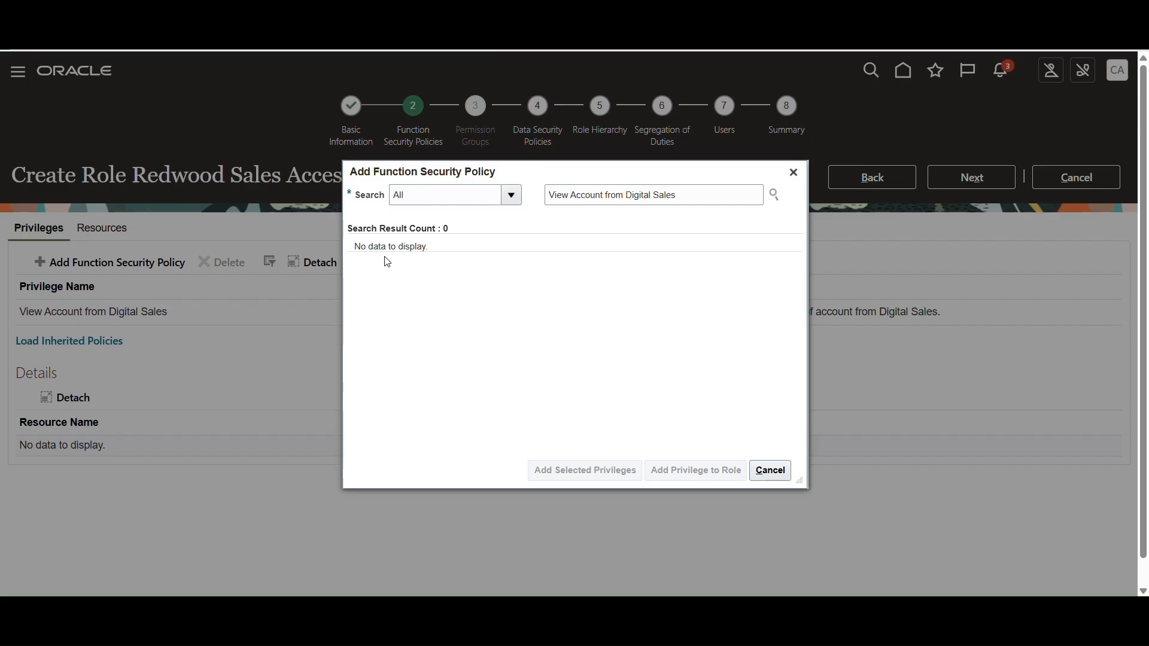
triple_click(621, 196)
key(ctrl+v)
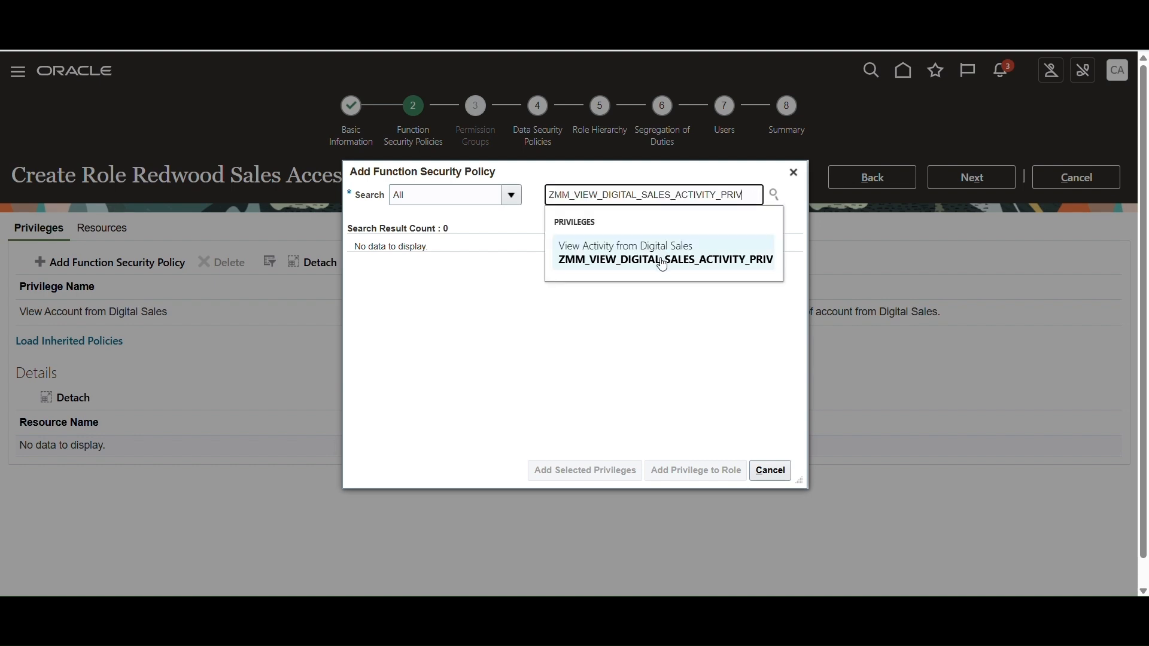
click(663, 263)
click(693, 472)
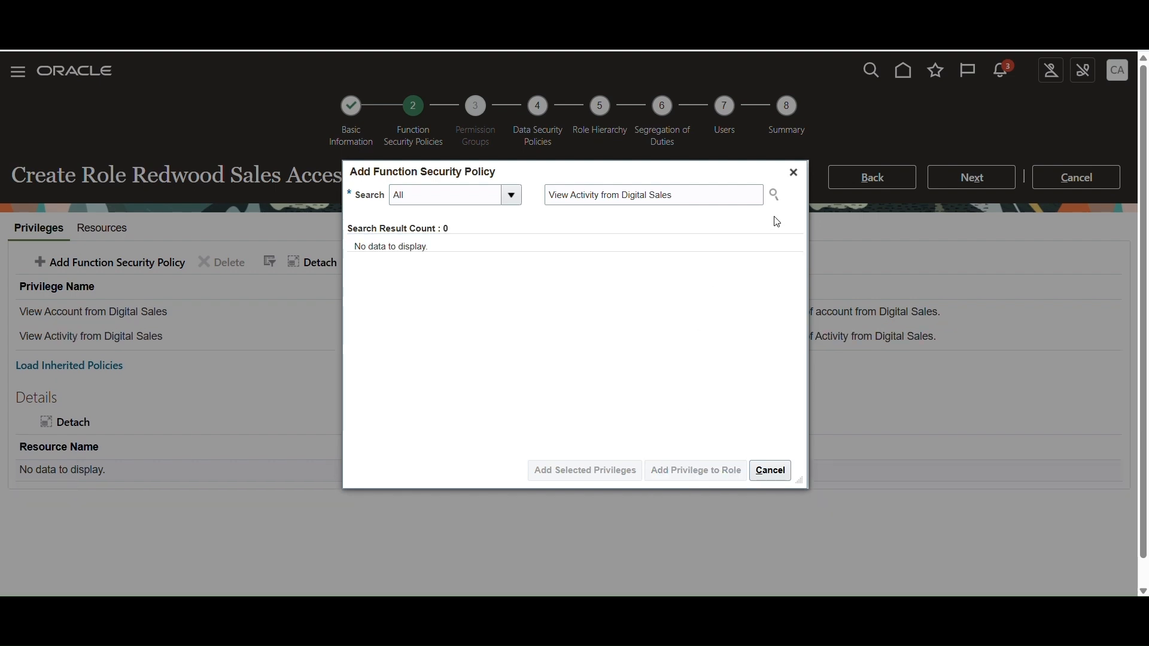
Step: Close the policy dialog, jump to the Summary step, and save and close the new role
click(795, 172)
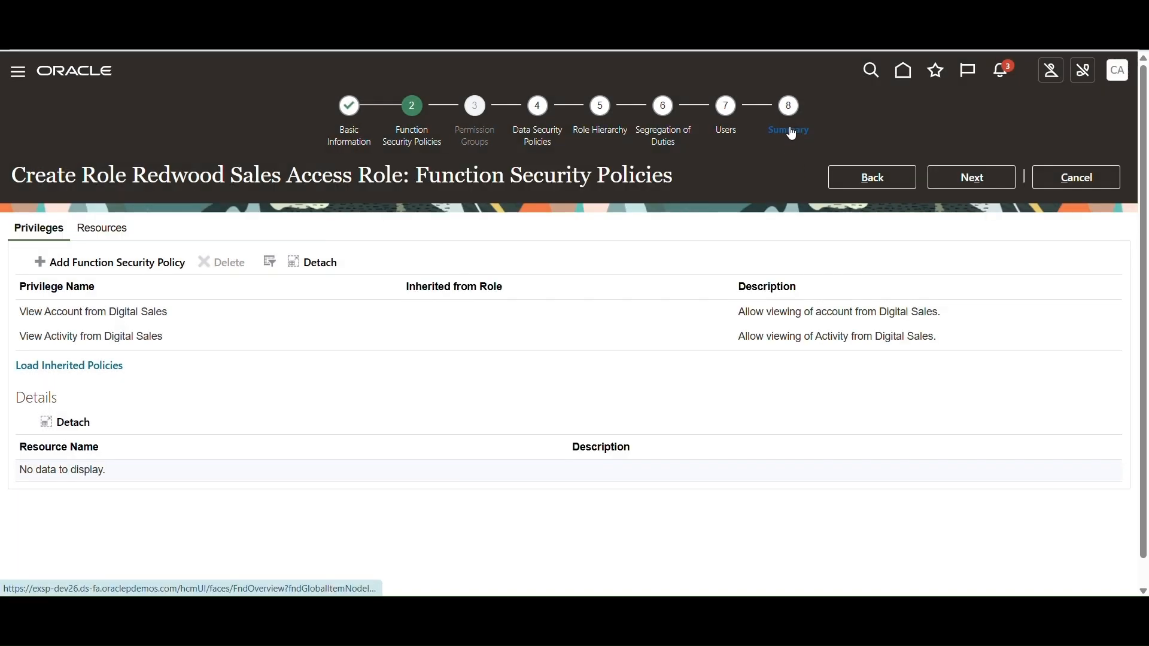
click(795, 124)
click(988, 179)
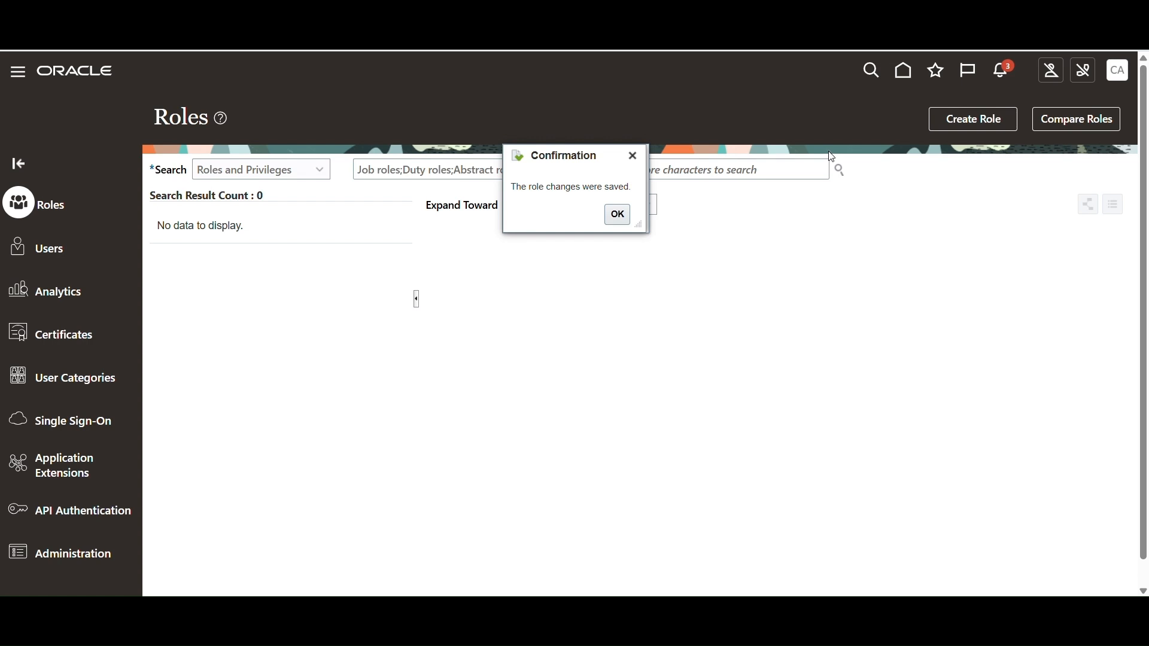
Step: Dismiss the save confirmation and open the Administration role status list to check the new role's process
click(620, 215)
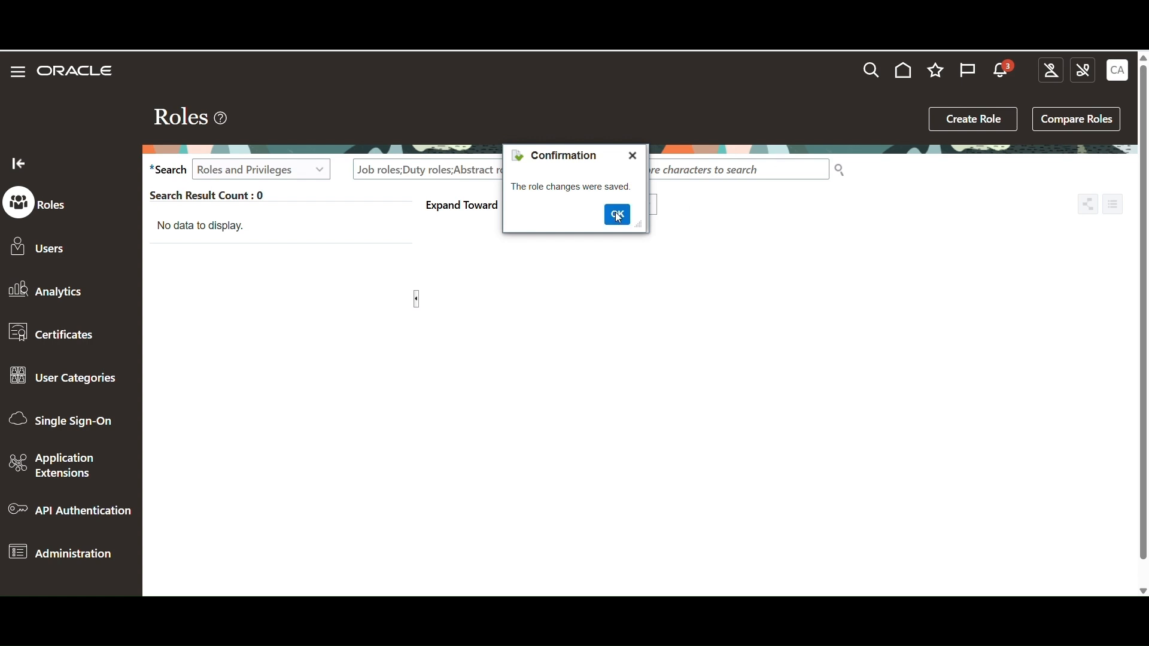
click(58, 558)
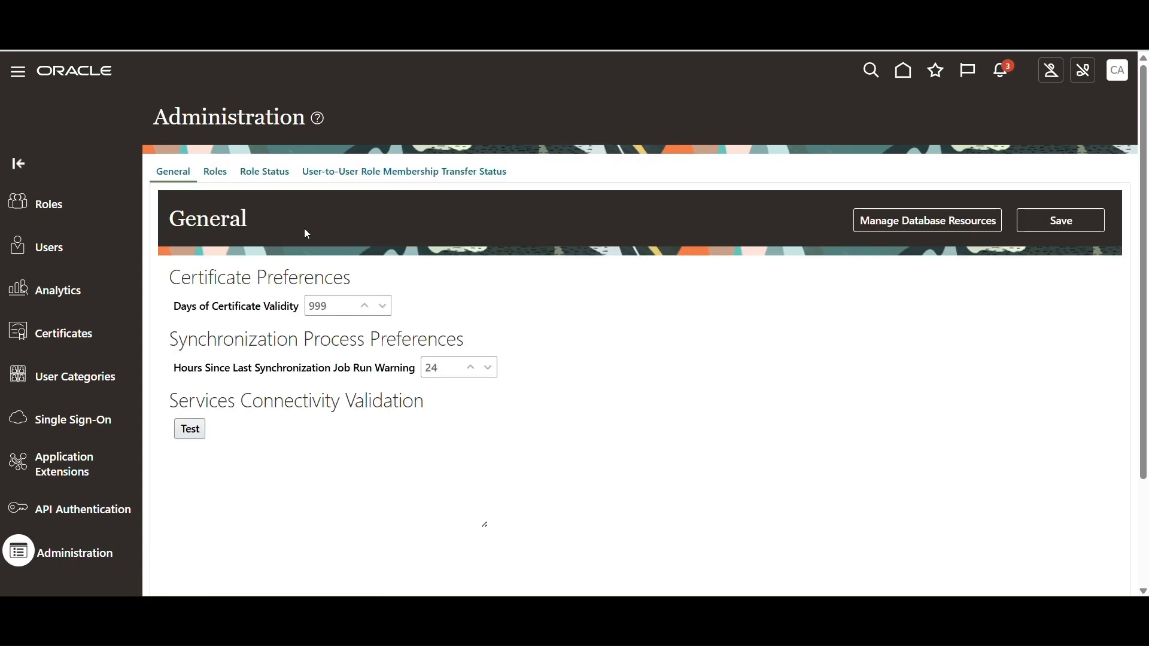
click(268, 174)
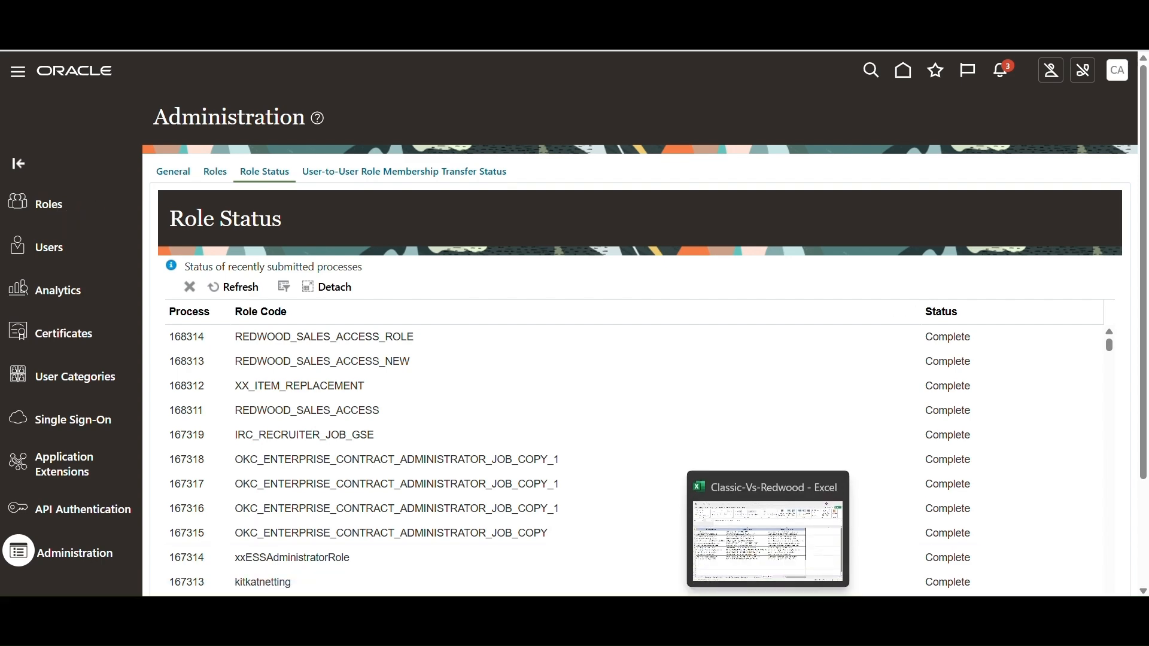
click(768, 610)
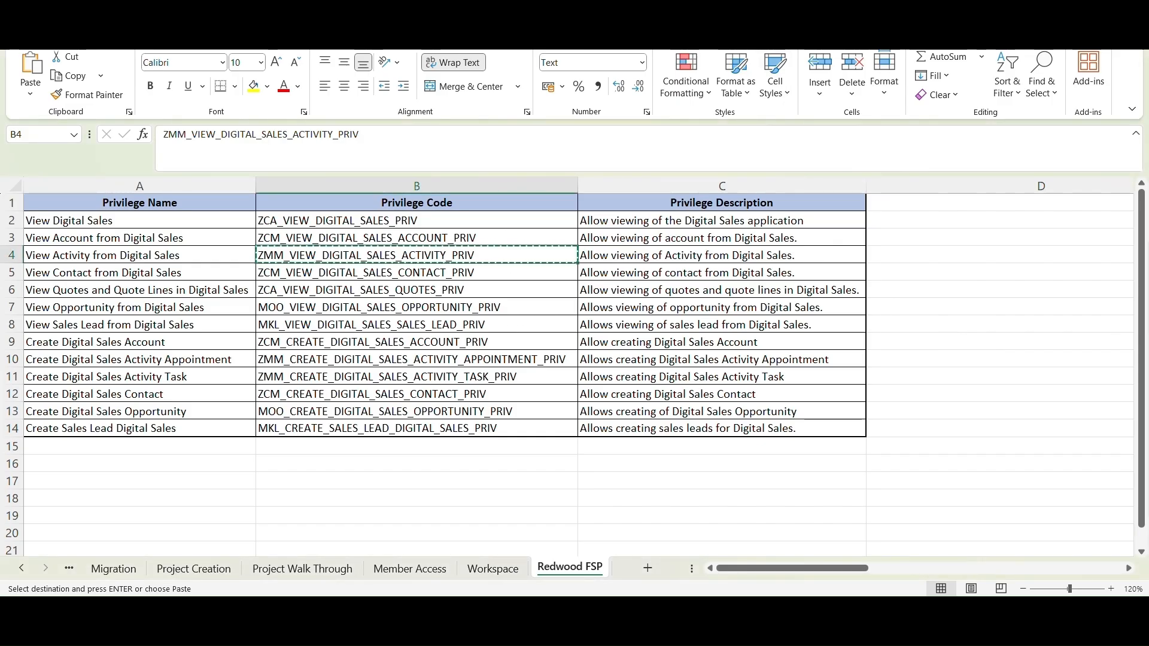
click(768, 611)
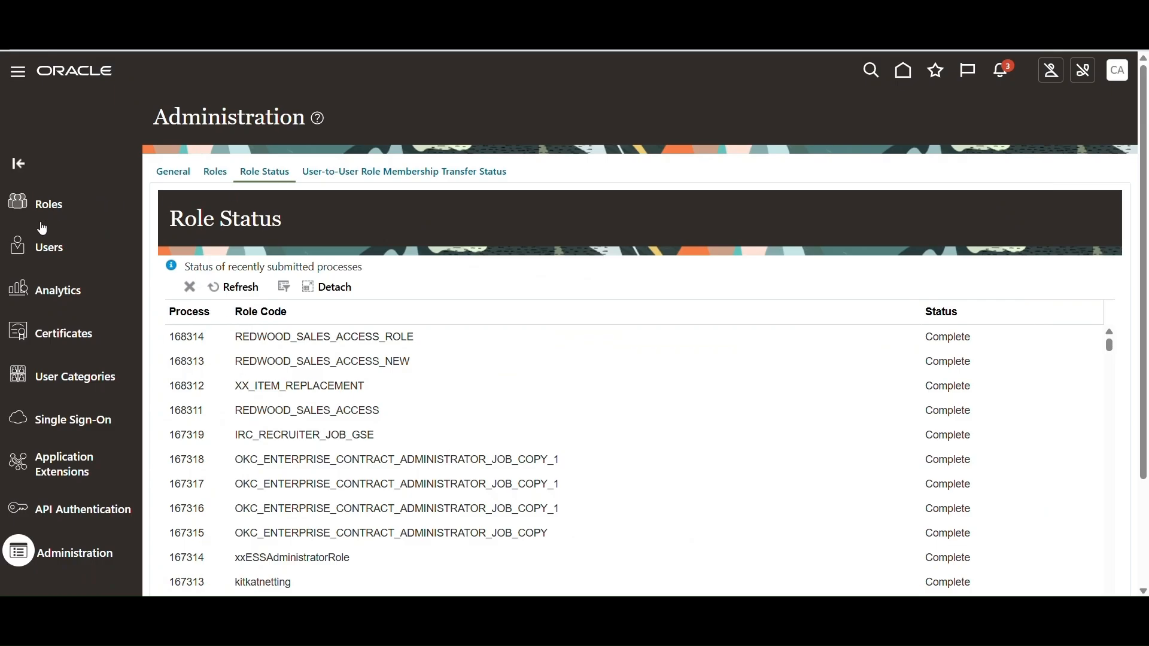
click(47, 247)
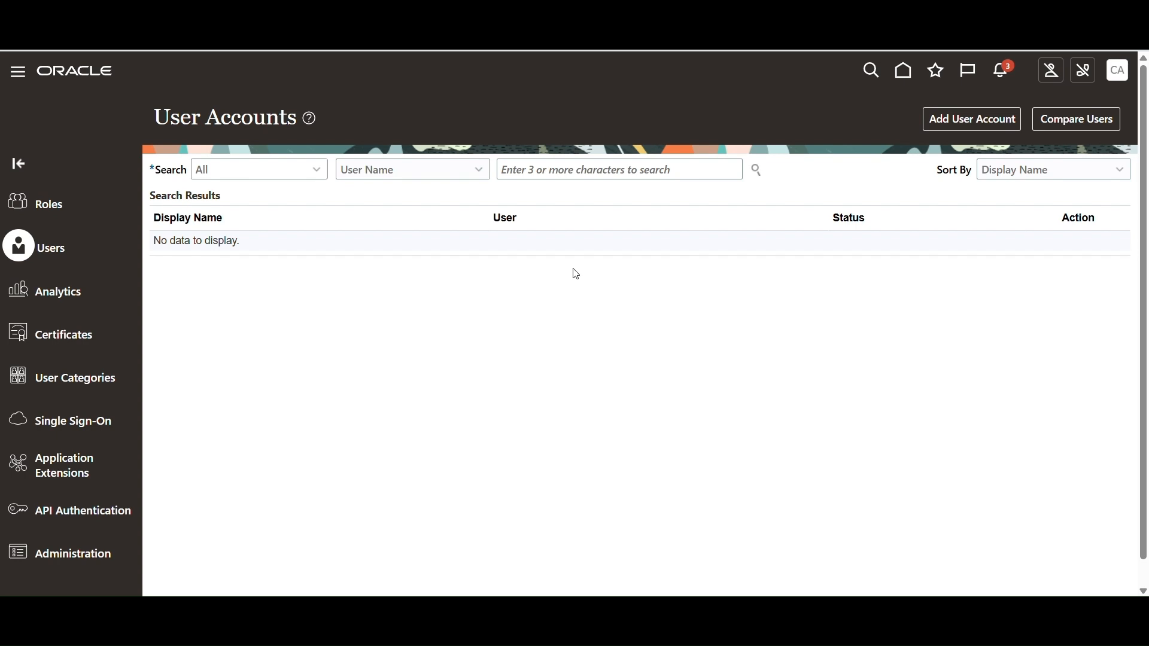
Step: Switch to the spreadsheet's Migration sheet and review the remarks for the Smart Actions migration step
key(alt+Tab)
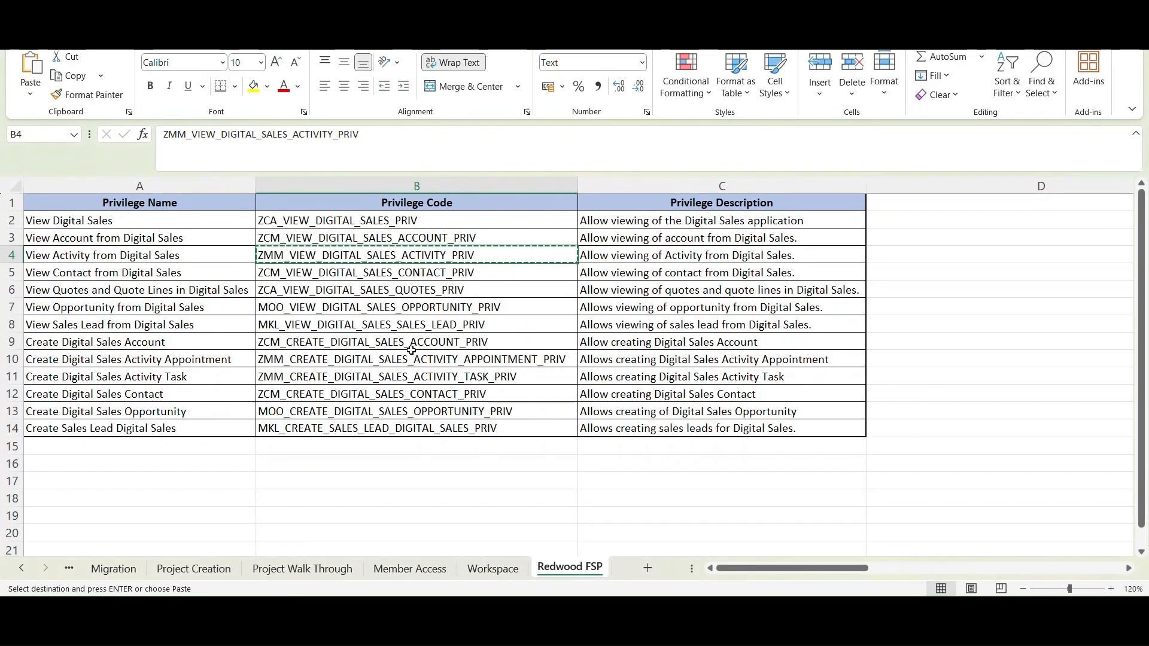
click(108, 571)
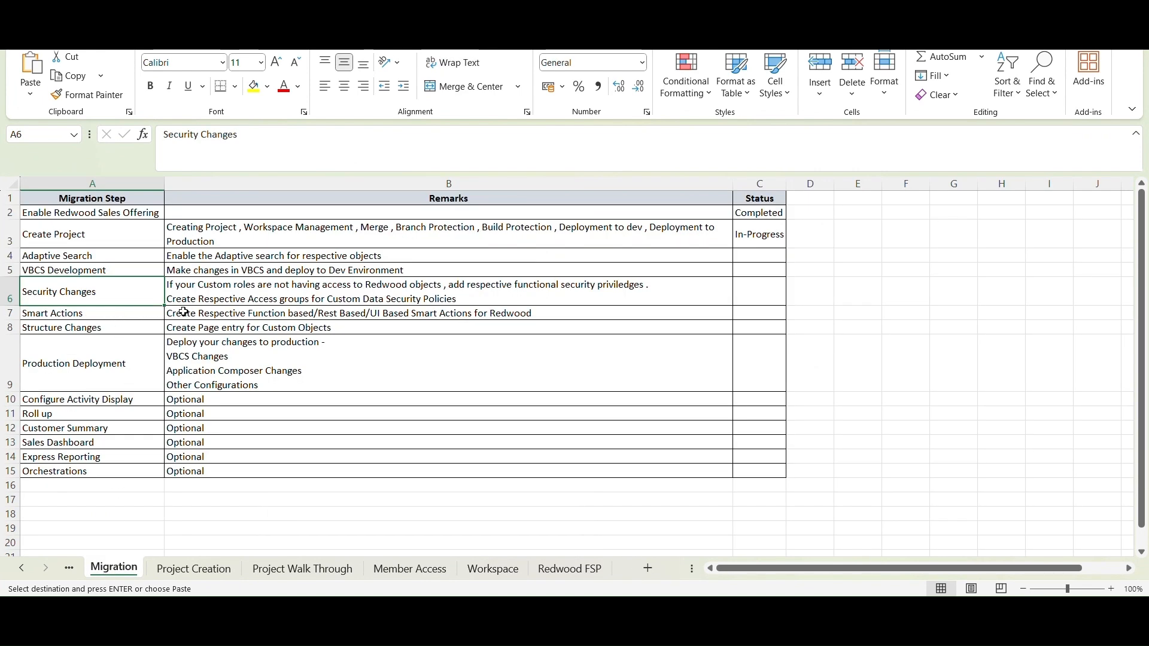
click(212, 313)
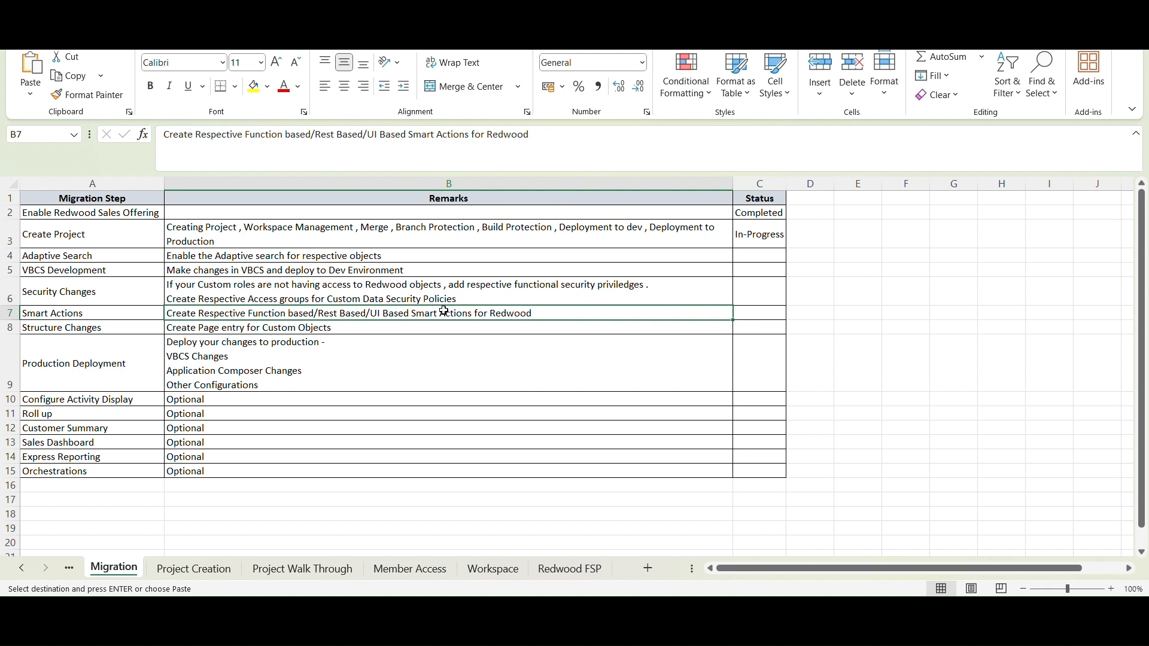